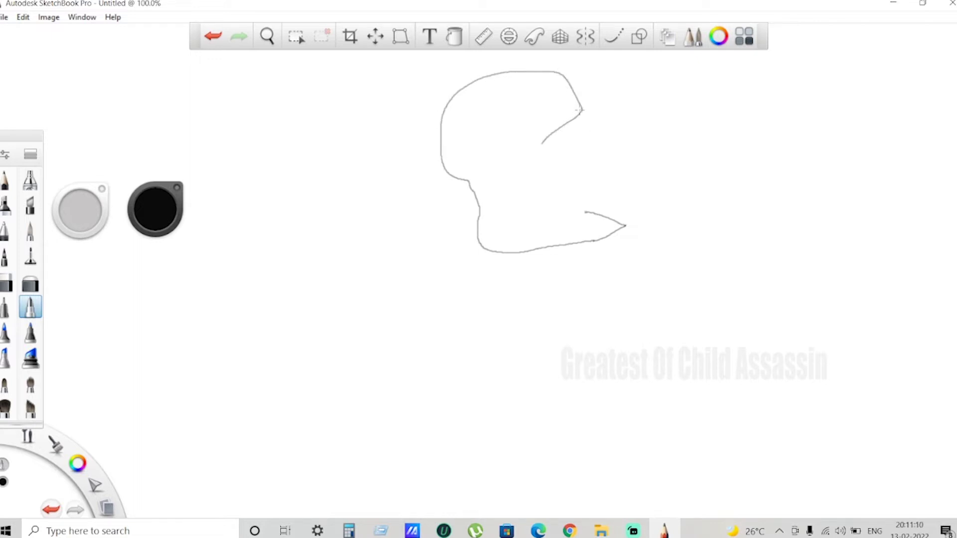
Outline the head's large pointed ear and neck, the collar with the chest cape, and both short sleeves.
mouse_move(580, 108)
mouse_down()
mouse_move(603, 86)
mouse_move(595, 137)
mouse_move(563, 179)
mouse_move(586, 206)
mouse_move(591, 240)
mouse_up()
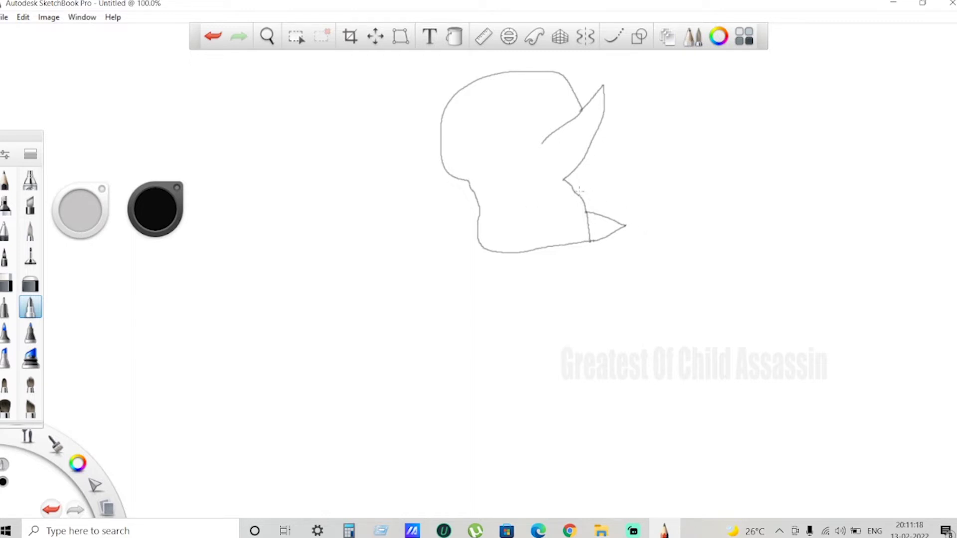
mouse_move(578, 194)
mouse_down()
mouse_move(622, 193)
mouse_move(651, 250)
mouse_move(611, 271)
mouse_move(474, 284)
mouse_move(456, 278)
mouse_move(436, 231)
mouse_move(477, 214)
mouse_move(424, 237)
mouse_move(430, 298)
mouse_move(469, 348)
mouse_move(500, 366)
mouse_move(560, 366)
mouse_move(638, 340)
mouse_move(751, 275)
mouse_move(809, 268)
mouse_move(767, 236)
mouse_move(646, 230)
mouse_up()
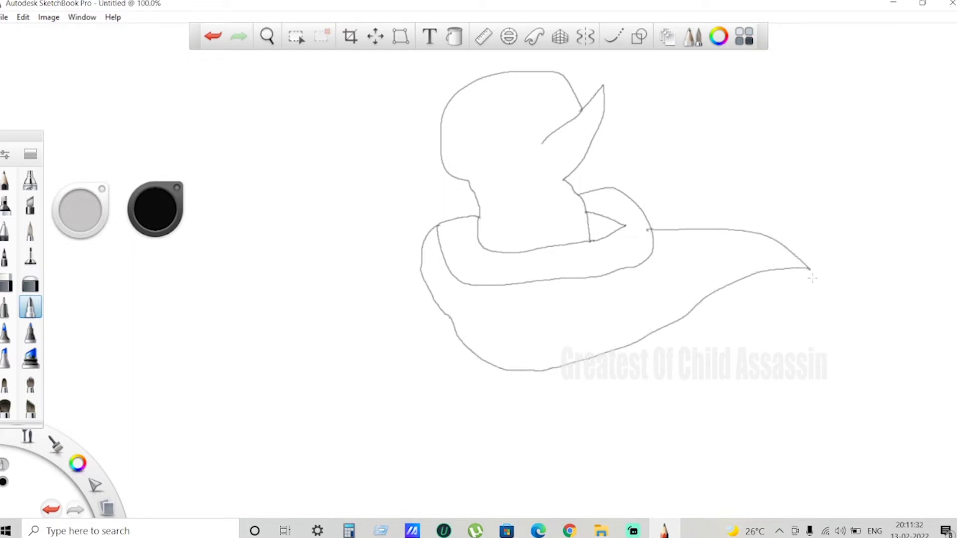
mouse_move(806, 269)
mouse_down()
mouse_move(829, 330)
mouse_move(747, 354)
mouse_move(673, 356)
mouse_move(631, 342)
mouse_up()
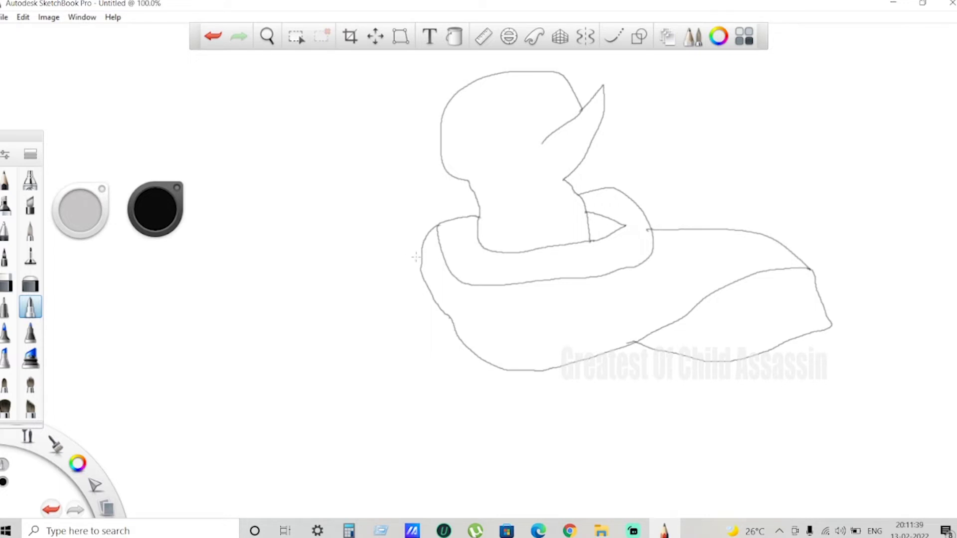
mouse_move(418, 253)
mouse_down()
mouse_move(364, 267)
mouse_move(333, 283)
mouse_move(334, 296)
mouse_move(464, 341)
mouse_up()
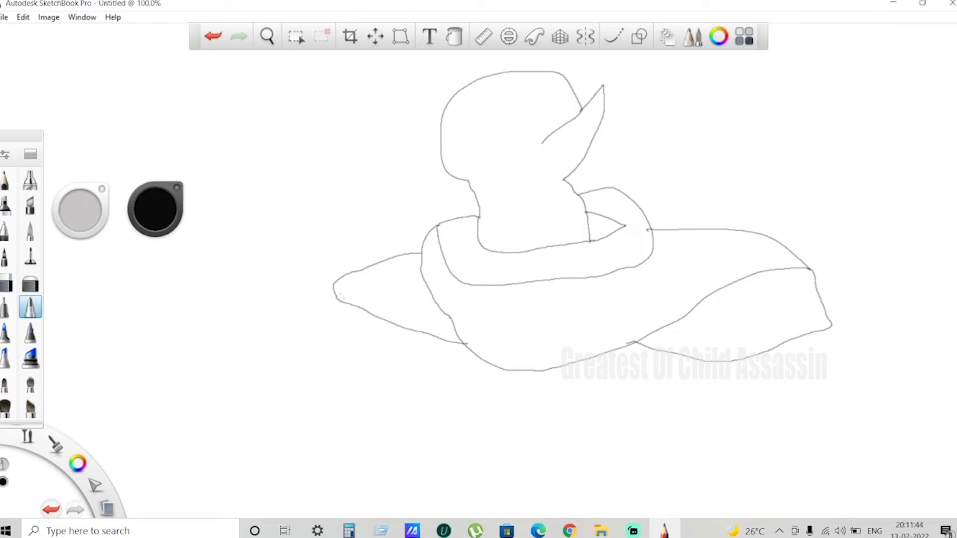
Draw the bent arm below the smaller sleeve, ending in a clenched fist with fingers and thumb.
mouse_move(340, 298)
mouse_down()
mouse_move(307, 308)
mouse_move(290, 326)
mouse_move(286, 359)
mouse_move(263, 374)
mouse_up()
mouse_move(241, 384)
mouse_down()
mouse_move(131, 427)
mouse_move(152, 459)
mouse_move(199, 480)
mouse_move(209, 481)
mouse_move(208, 453)
mouse_move(222, 430)
mouse_up()
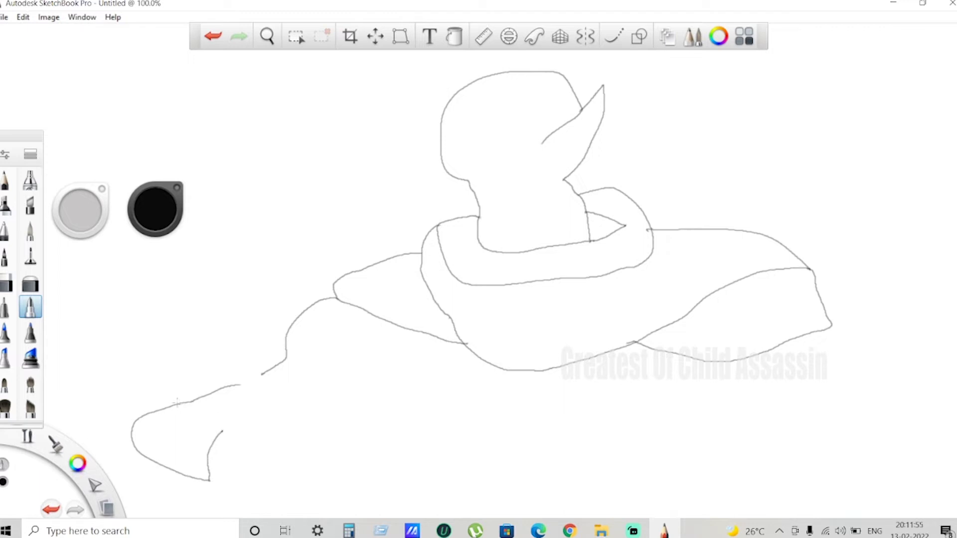
mouse_move(176, 402)
mouse_down()
mouse_move(236, 422)
mouse_move(219, 432)
mouse_up()
mouse_move(208, 481)
mouse_down()
mouse_move(227, 500)
mouse_move(289, 501)
mouse_move(305, 487)
mouse_move(250, 480)
mouse_move(287, 466)
mouse_move(303, 482)
mouse_up()
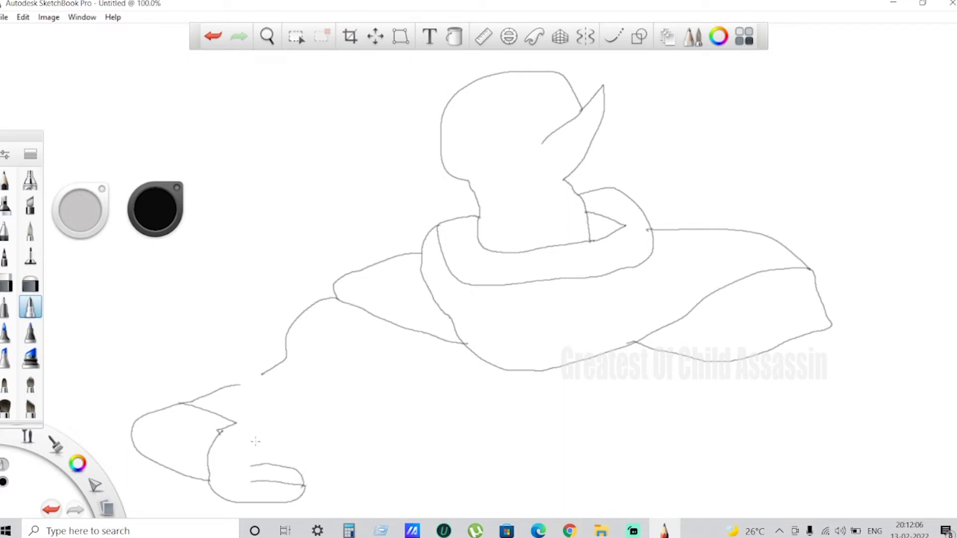
drag(257, 444, 305, 464)
mouse_move(235, 425)
mouse_down()
mouse_move(279, 425)
mouse_move(295, 448)
mouse_move(278, 425)
mouse_move(293, 414)
mouse_move(313, 433)
mouse_move(301, 462)
mouse_move(313, 444)
mouse_up()
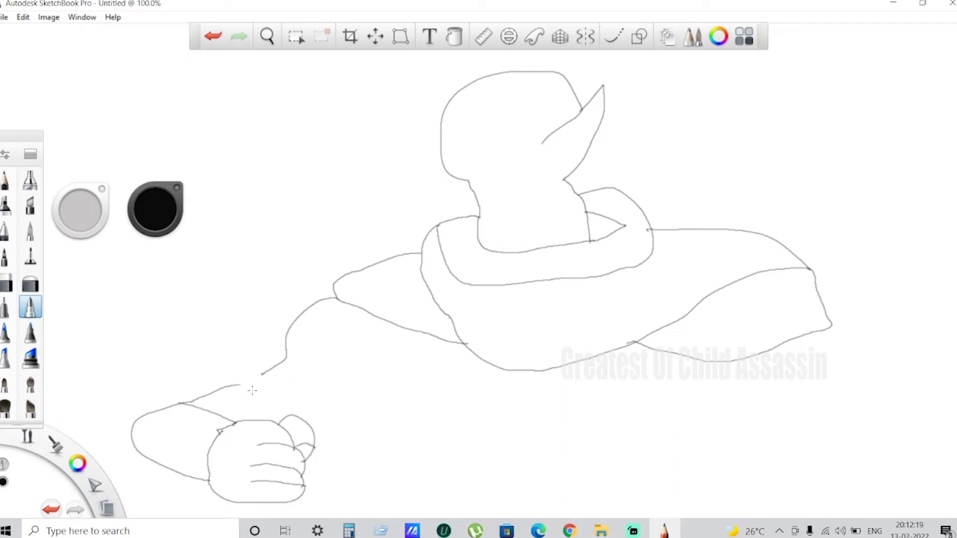
Draw a hammer in the fist with handle, tapered head and round face, and add the near side edge of the torso.
mouse_move(242, 422)
mouse_down()
mouse_move(226, 338)
mouse_move(261, 322)
mouse_move(260, 414)
mouse_up()
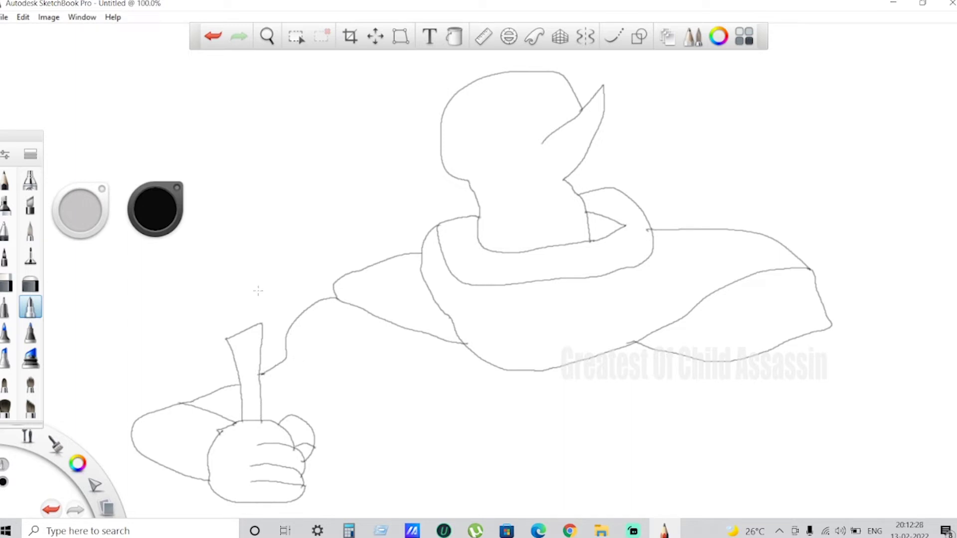
mouse_move(262, 323)
mouse_down()
mouse_move(305, 303)
mouse_move(310, 283)
mouse_move(246, 271)
mouse_move(151, 284)
mouse_move(158, 315)
mouse_move(148, 353)
mouse_move(221, 343)
mouse_up()
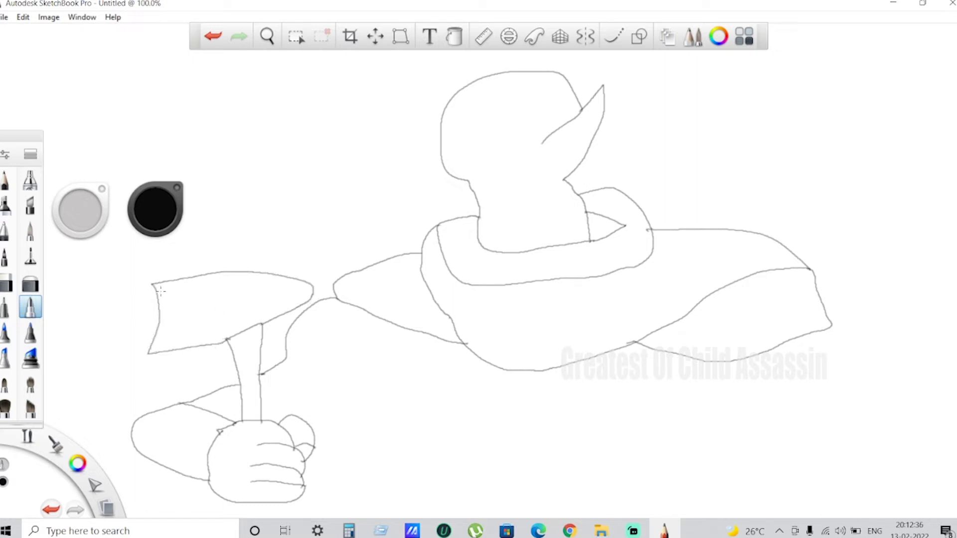
mouse_move(153, 283)
mouse_down()
mouse_move(130, 273)
mouse_move(107, 280)
mouse_move(99, 314)
mouse_move(150, 351)
mouse_up()
mouse_move(417, 328)
mouse_down()
mouse_move(394, 338)
mouse_move(389, 359)
mouse_move(393, 487)
mouse_up()
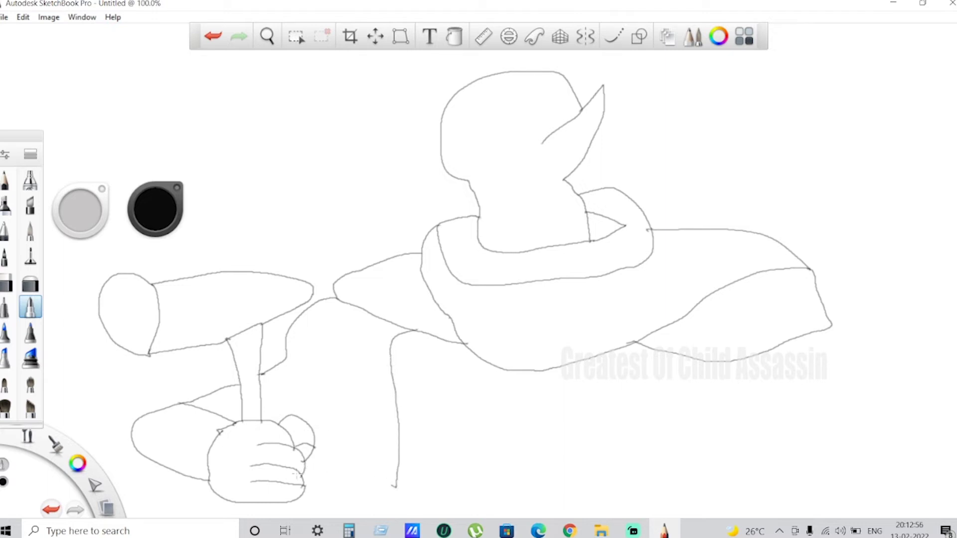
mouse_move(298, 475)
mouse_down()
mouse_move(343, 458)
mouse_move(400, 408)
mouse_up()
key(ctrl+z)
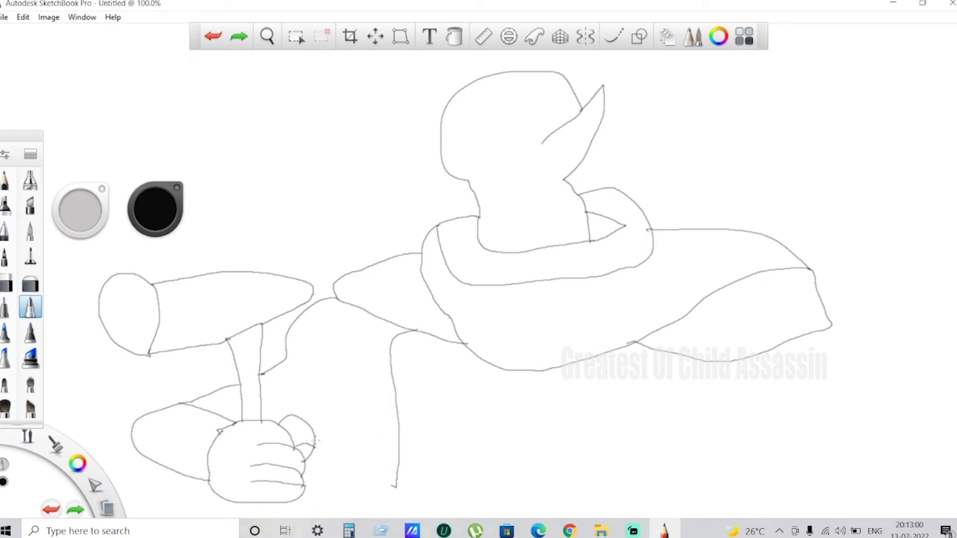
drag(314, 441, 399, 391)
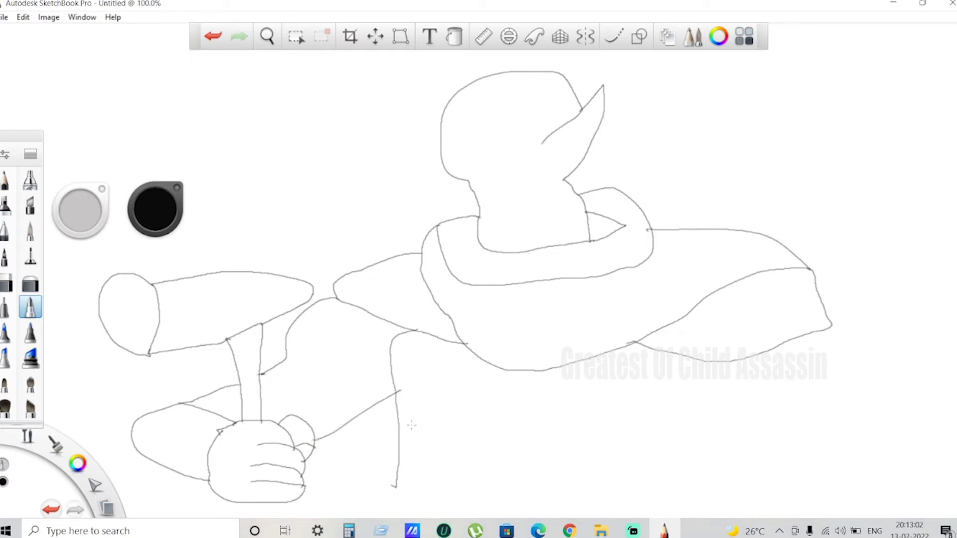
key(ctrl+z)
drag(314, 437, 343, 427)
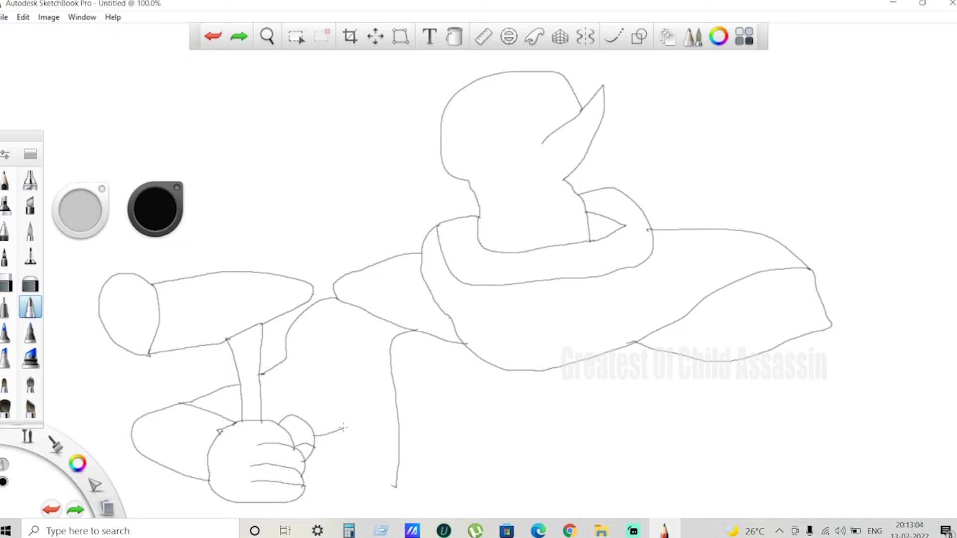
key(ctrl+z)
Connect the fist to the torso with the arm's lower edge, close the torso outline and outline the other arm.
mouse_move(309, 457)
mouse_down()
mouse_move(346, 434)
mouse_move(393, 363)
mouse_up()
mouse_move(394, 484)
mouse_down()
mouse_move(779, 487)
mouse_move(771, 457)
mouse_move(786, 376)
mouse_move(765, 350)
mouse_move(856, 440)
mouse_move(923, 373)
mouse_move(914, 357)
mouse_move(828, 323)
mouse_up()
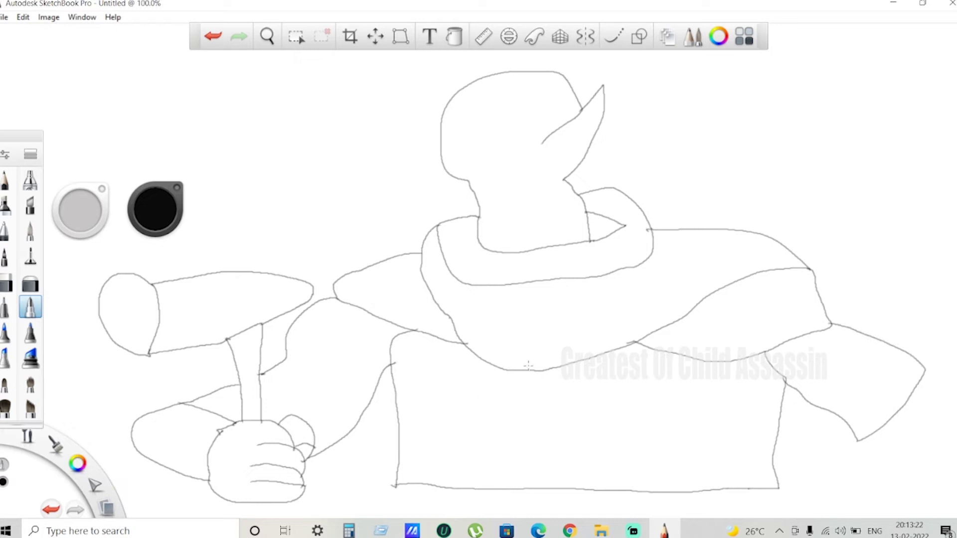
Draw a pointed oval emblem on the torso below the chest cape, with small curved marks inside it.
mouse_move(509, 366)
mouse_down()
mouse_move(468, 371)
mouse_move(490, 367)
mouse_move(453, 383)
mouse_move(445, 408)
mouse_move(425, 420)
mouse_move(567, 460)
mouse_move(566, 450)
mouse_move(606, 446)
mouse_move(654, 403)
mouse_move(557, 367)
mouse_up()
key(ctrl+z)
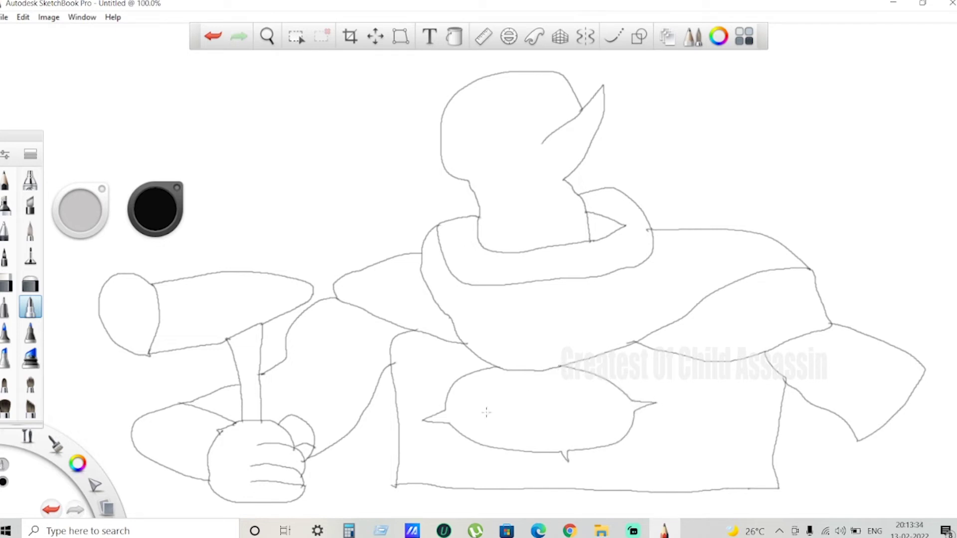
mouse_move(469, 398)
mouse_down()
mouse_move(493, 378)
mouse_move(531, 396)
mouse_move(571, 400)
mouse_move(533, 411)
mouse_move(536, 420)
mouse_move(588, 417)
mouse_up()
Draw the small pointed far ear and the long eyebrow crossing the head's edge, undoing misplaced strokes.
mouse_move(440, 141)
mouse_down()
mouse_move(411, 122)
mouse_move(444, 157)
mouse_move(437, 134)
mouse_move(408, 149)
mouse_up()
key(ctrl+z)
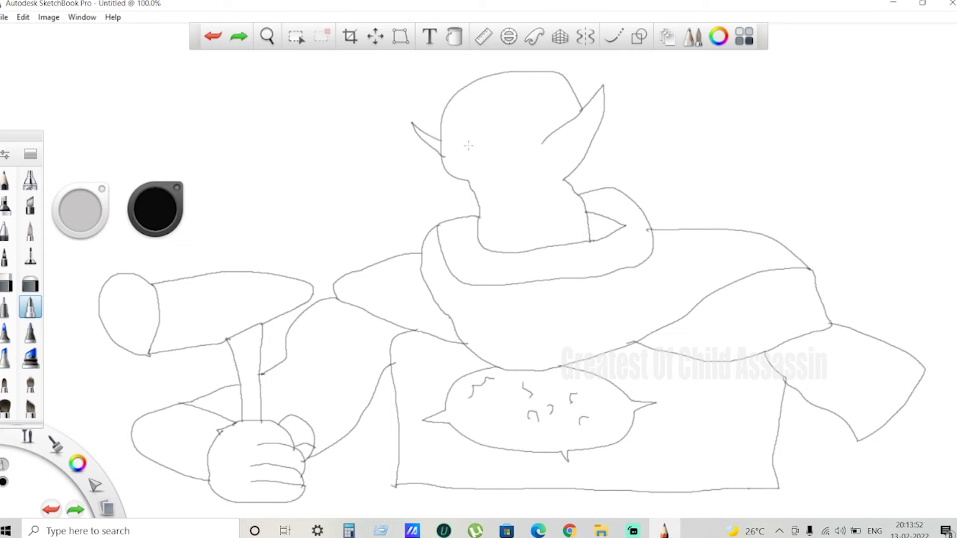
mouse_move(473, 142)
mouse_down()
mouse_move(409, 168)
mouse_move(481, 152)
mouse_move(465, 144)
mouse_move(410, 171)
mouse_move(481, 152)
mouse_move(550, 168)
mouse_move(555, 183)
mouse_move(518, 153)
mouse_move(538, 148)
mouse_move(547, 196)
mouse_move(536, 195)
mouse_up()
key(ctrl+z)
key(ctrl+z)
key(ctrl+z)
key(ctrl+z)
key(ctrl+z)
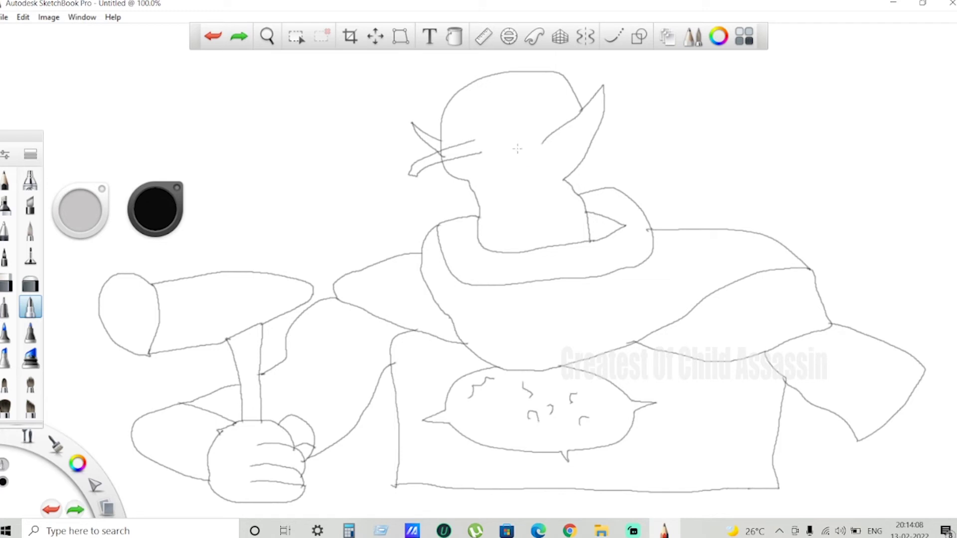
Draw the second eyebrow, the eyes, nose and mouth, and short wrinkle marks on the head.
mouse_move(507, 146)
mouse_down()
mouse_move(546, 181)
mouse_move(536, 185)
mouse_move(506, 152)
mouse_up()
mouse_move(478, 181)
mouse_down()
mouse_move(534, 185)
mouse_move(498, 190)
mouse_move(489, 212)
mouse_move(506, 210)
mouse_up()
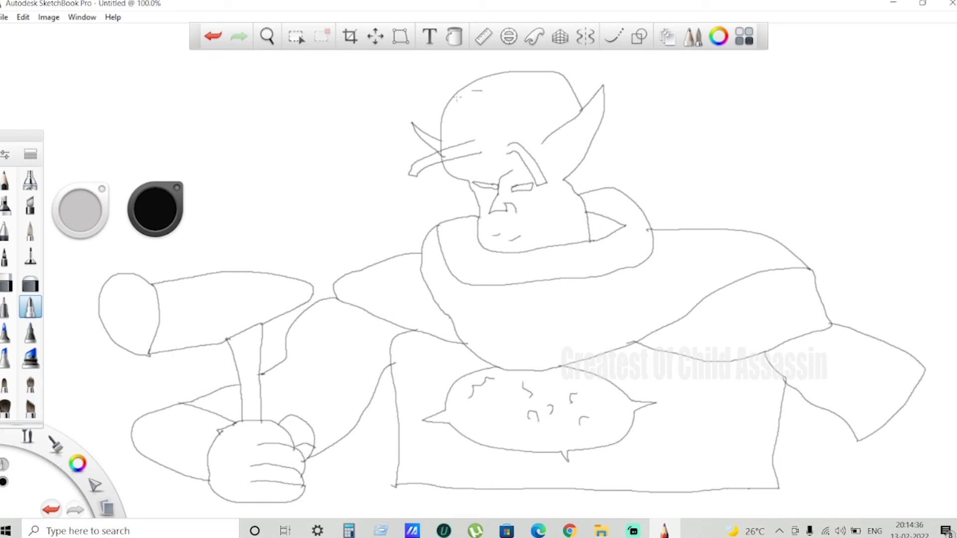
Flood fill the torso and the chest cape with bright red.
click(453, 36)
click(161, 213)
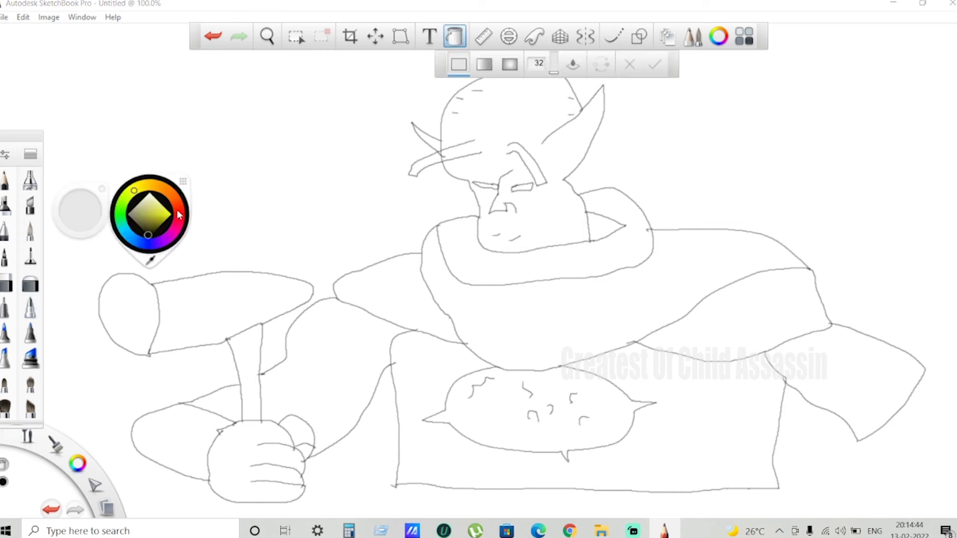
click(178, 213)
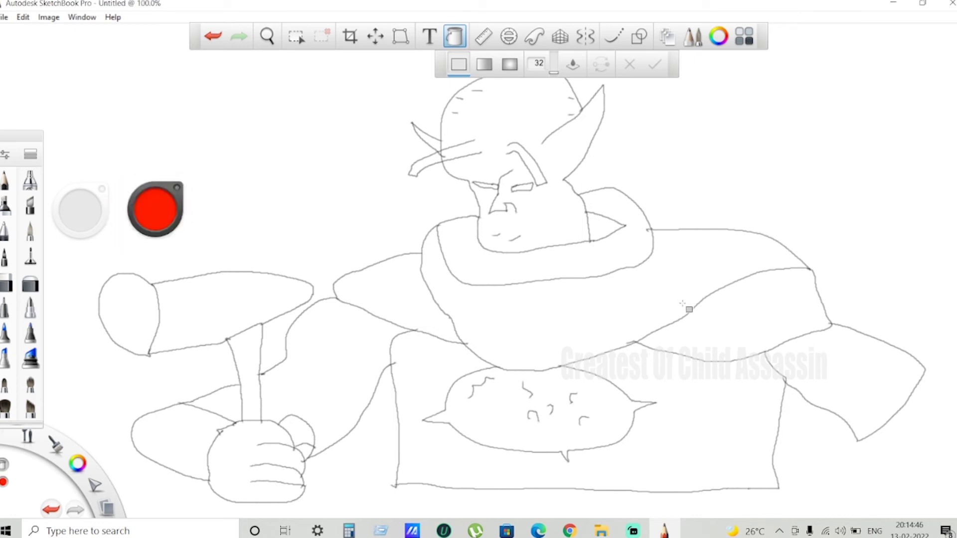
click(677, 441)
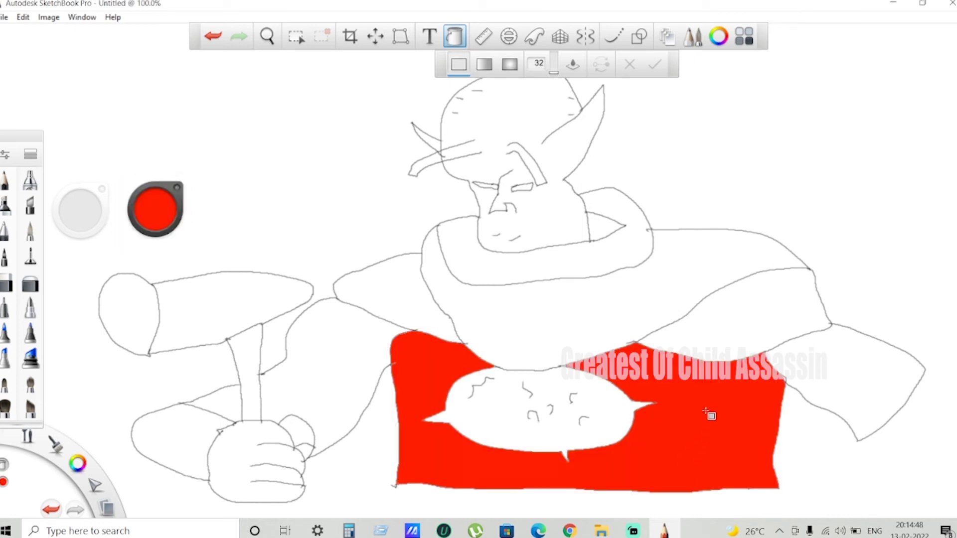
click(611, 340)
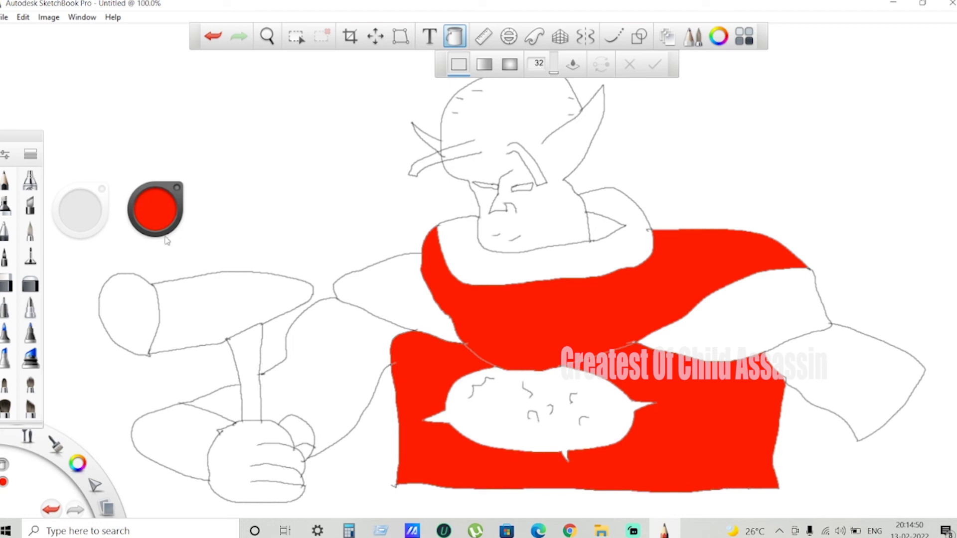
Flood fill the oval emblem, both sleeves and the hammer head with a muted brownish red.
click(155, 211)
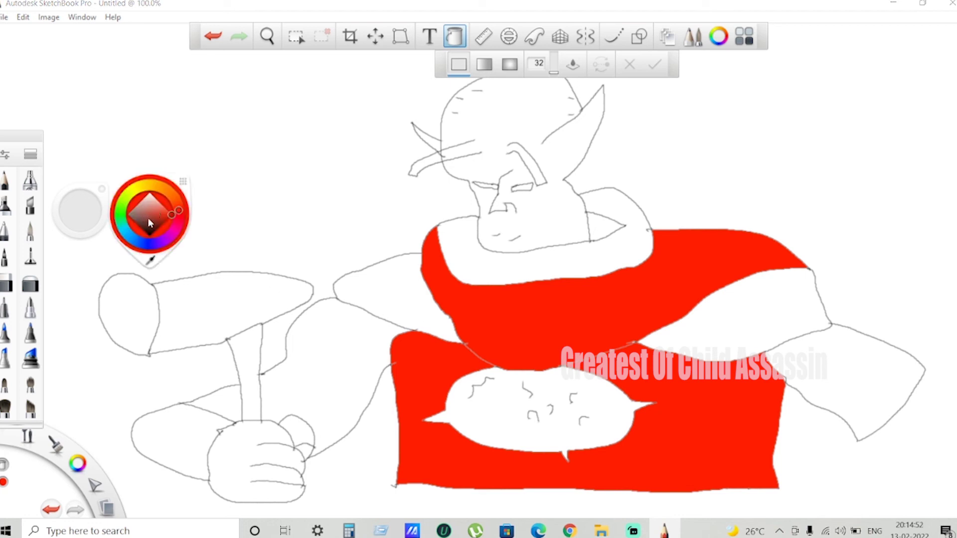
click(150, 216)
click(474, 394)
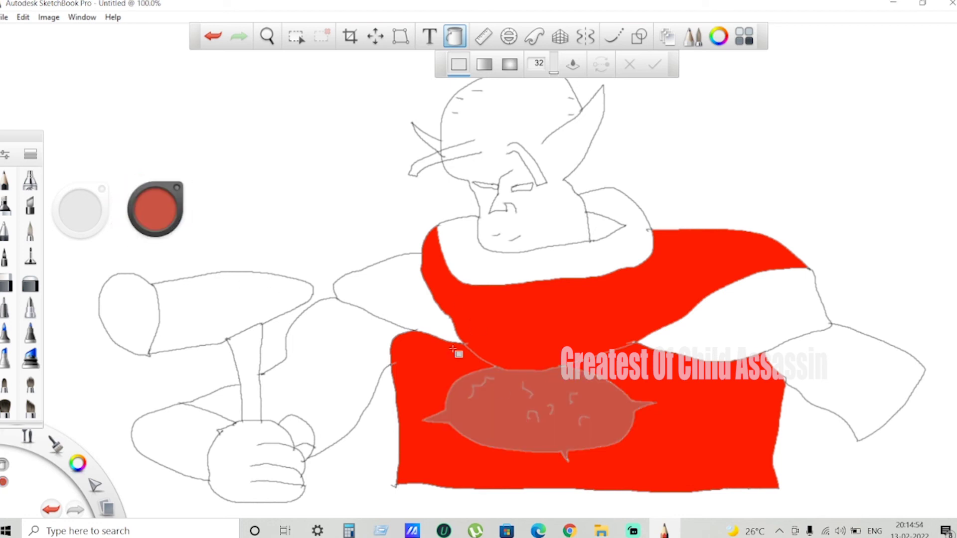
click(416, 292)
click(756, 332)
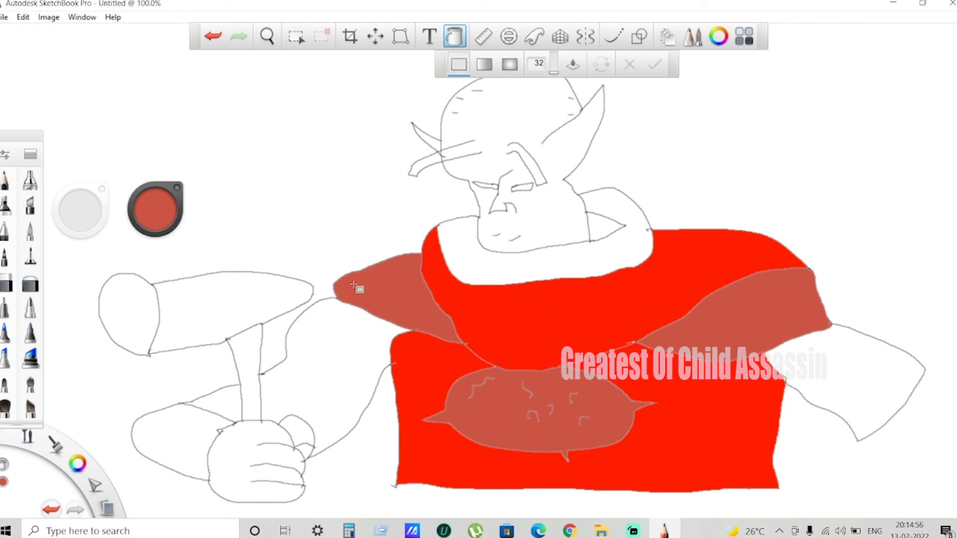
click(264, 289)
Sample the bright red from the torso and fill the hammer handle with it.
click(142, 200)
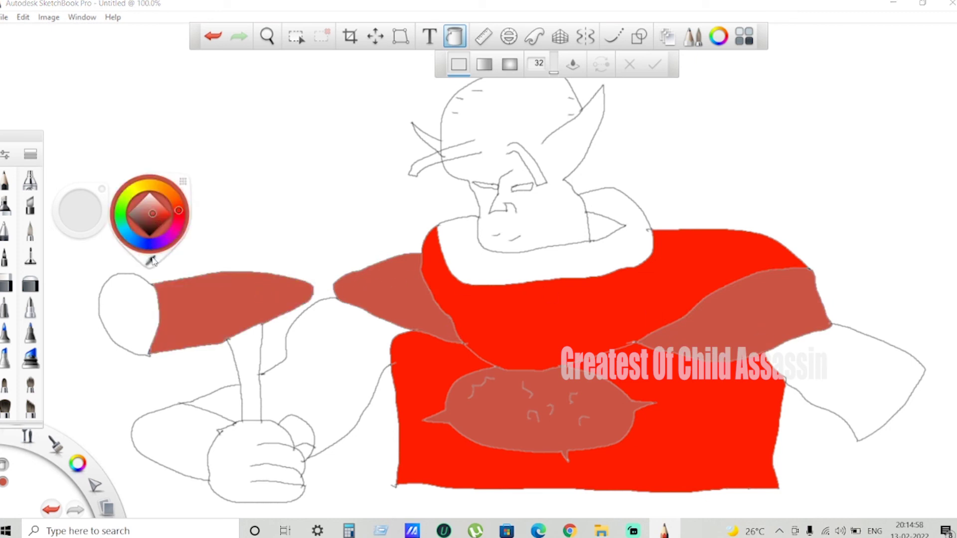
click(155, 262)
click(429, 373)
click(242, 355)
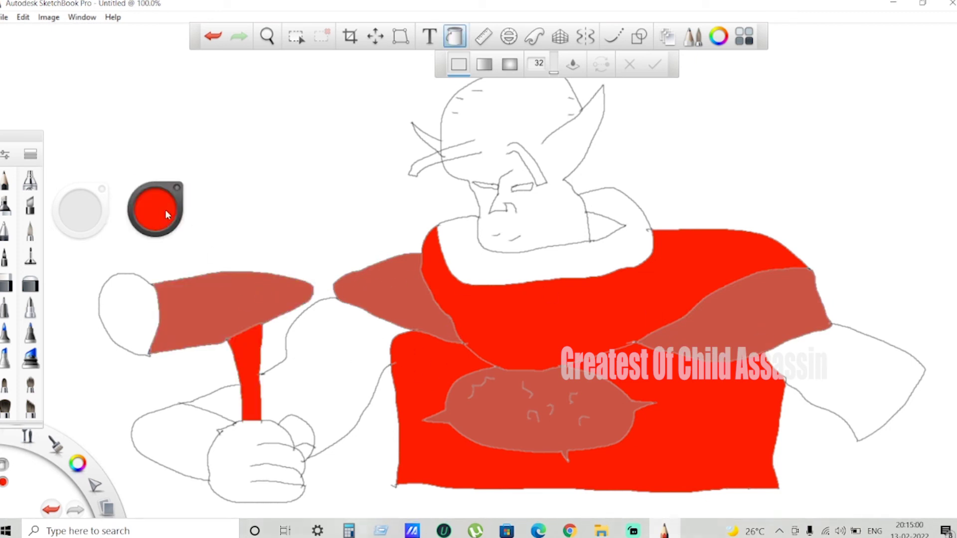
Flood fill the hammer's round face and both arms, including the forearm sections, with yellow.
click(156, 207)
click(140, 187)
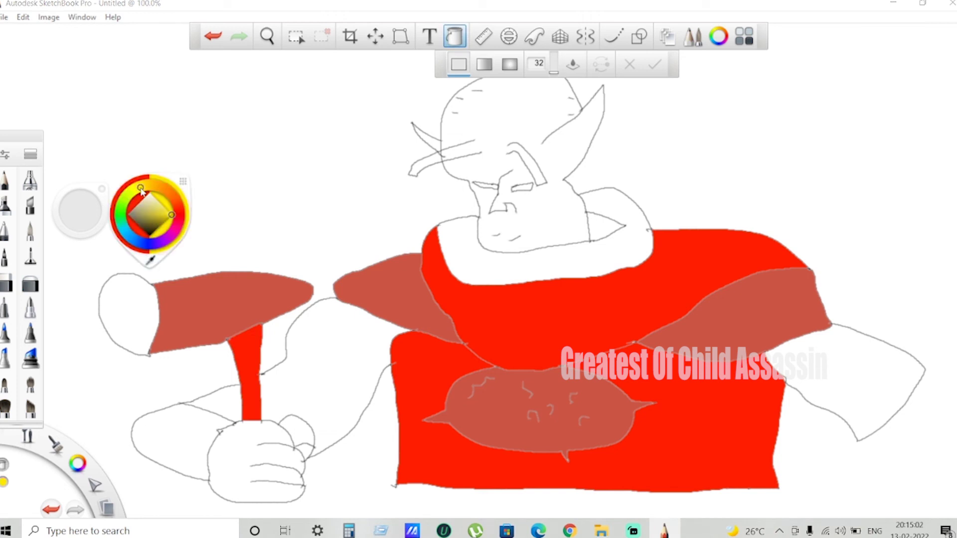
click(140, 320)
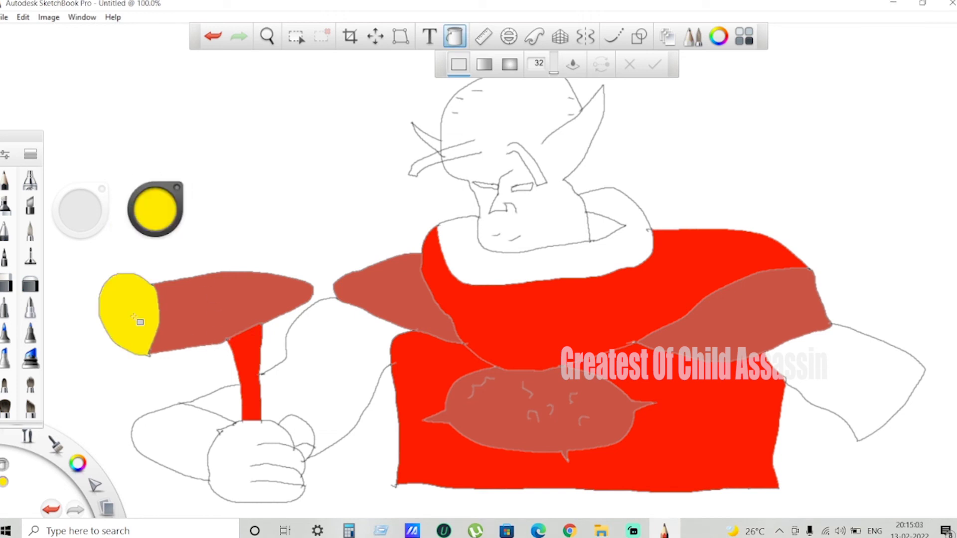
click(305, 365)
click(207, 408)
click(195, 423)
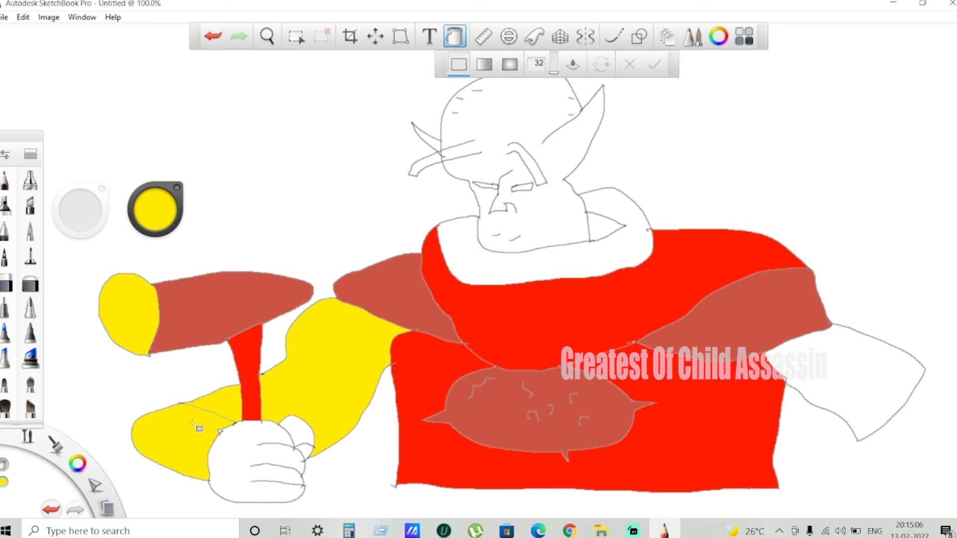
click(848, 367)
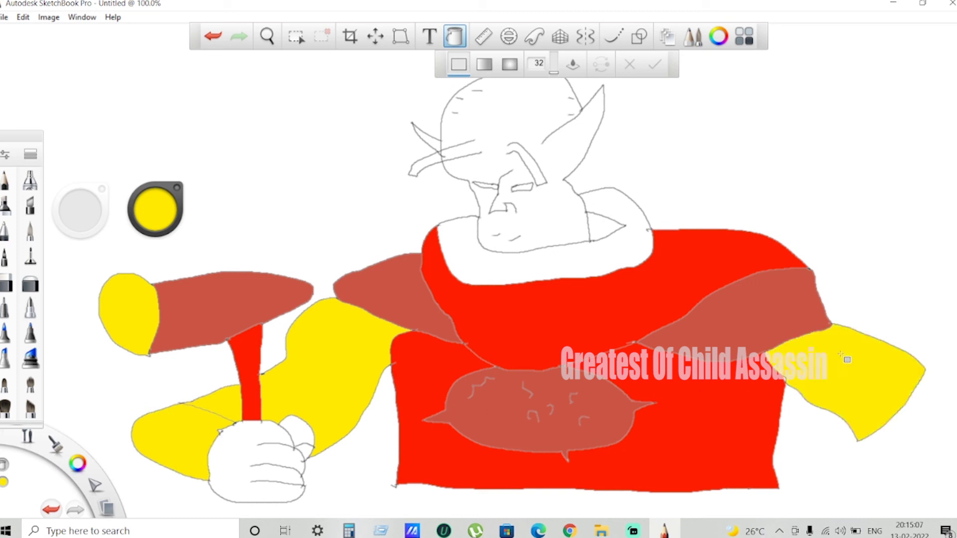
Flood fill the collar around the neck with bright blue.
click(166, 225)
click(133, 229)
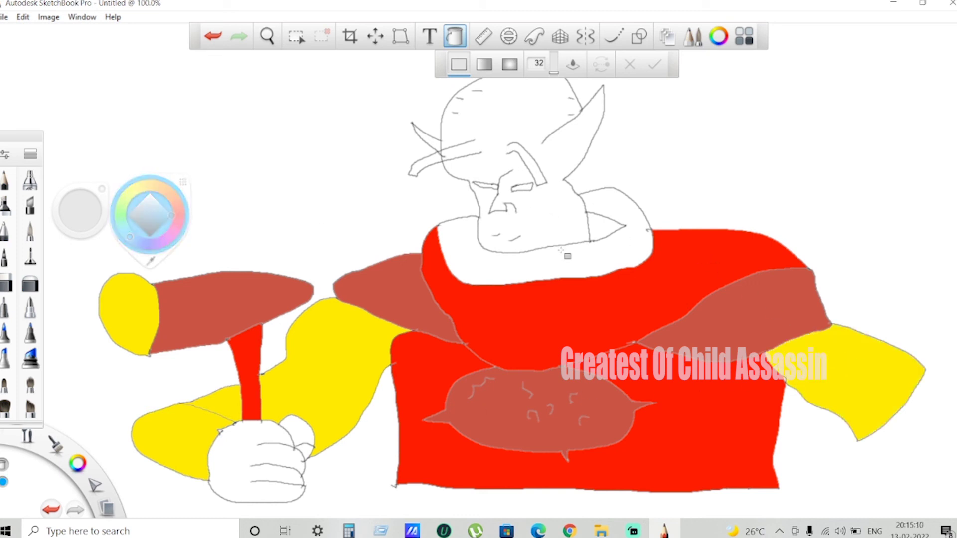
click(571, 266)
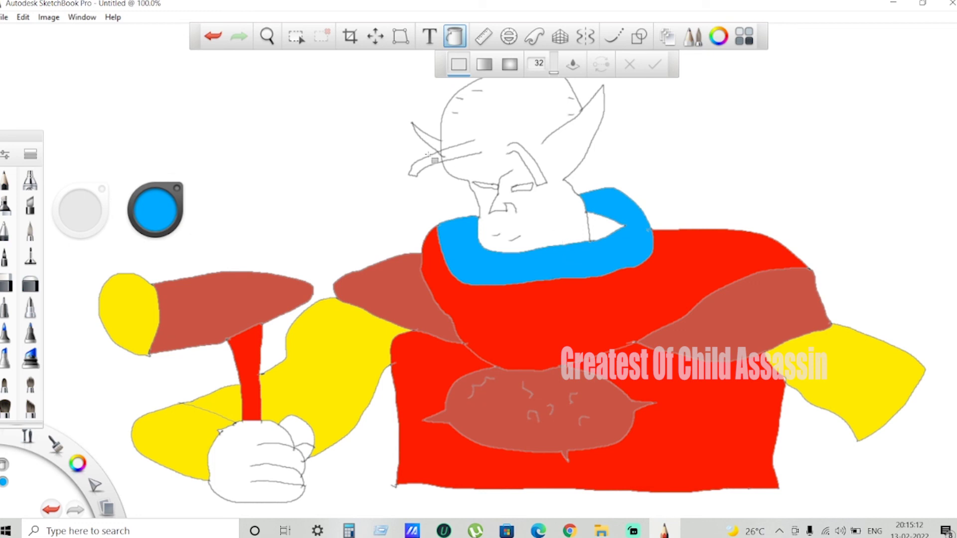
Pick a light skin-tone beige and flood fill the fist holding the hammer, including the thumb and the small gap beside it.
click(154, 212)
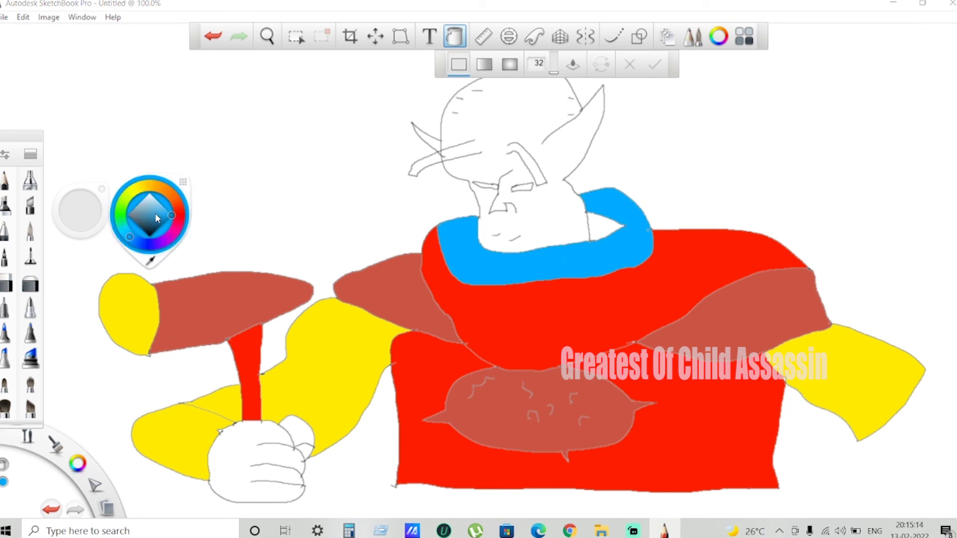
click(162, 190)
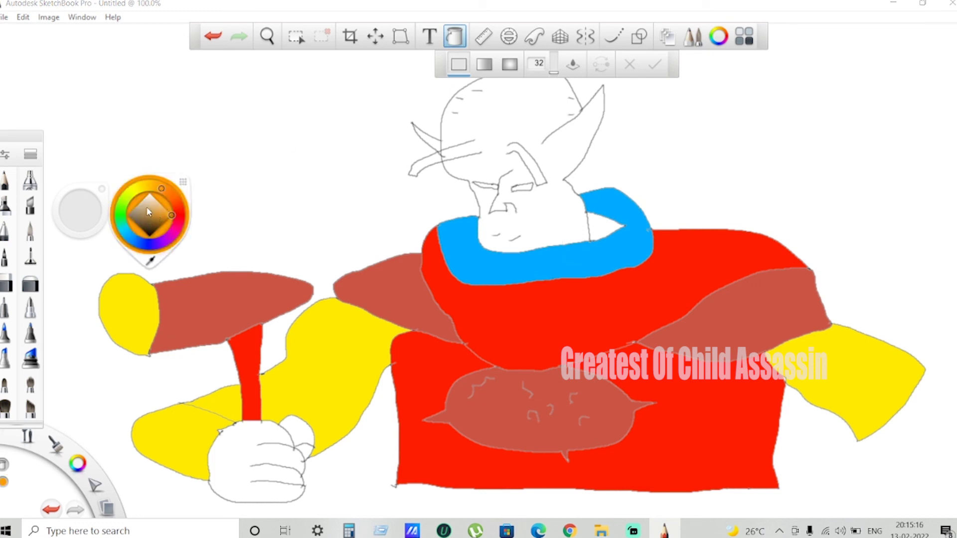
click(144, 205)
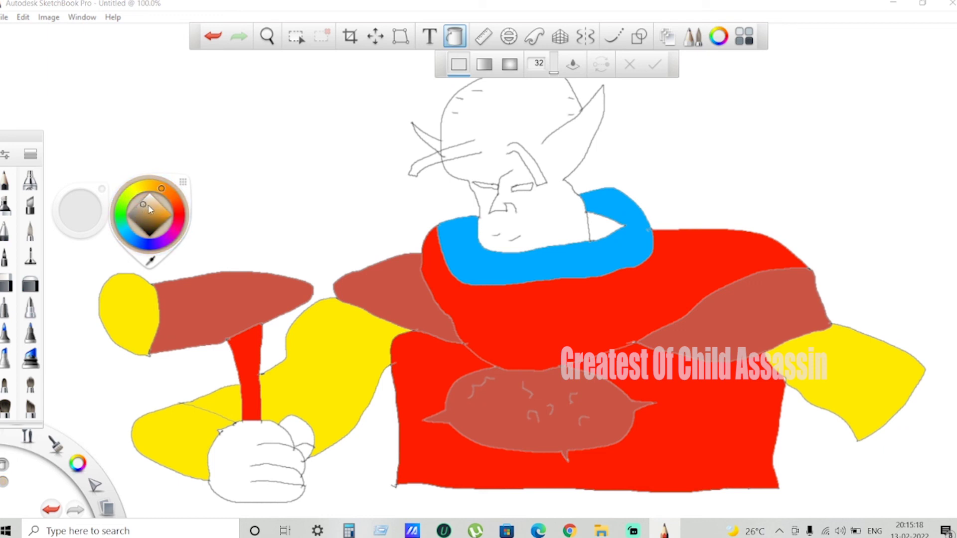
click(146, 205)
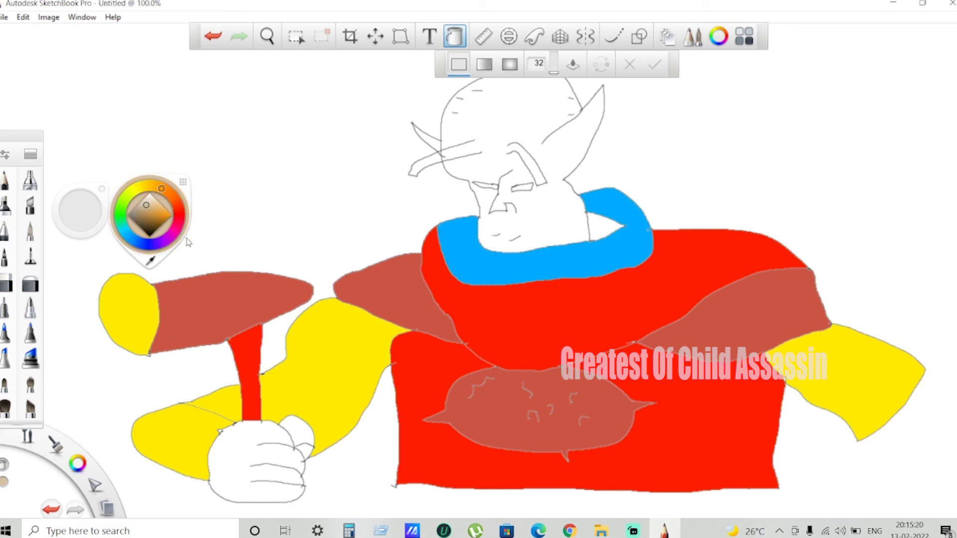
click(269, 464)
click(299, 429)
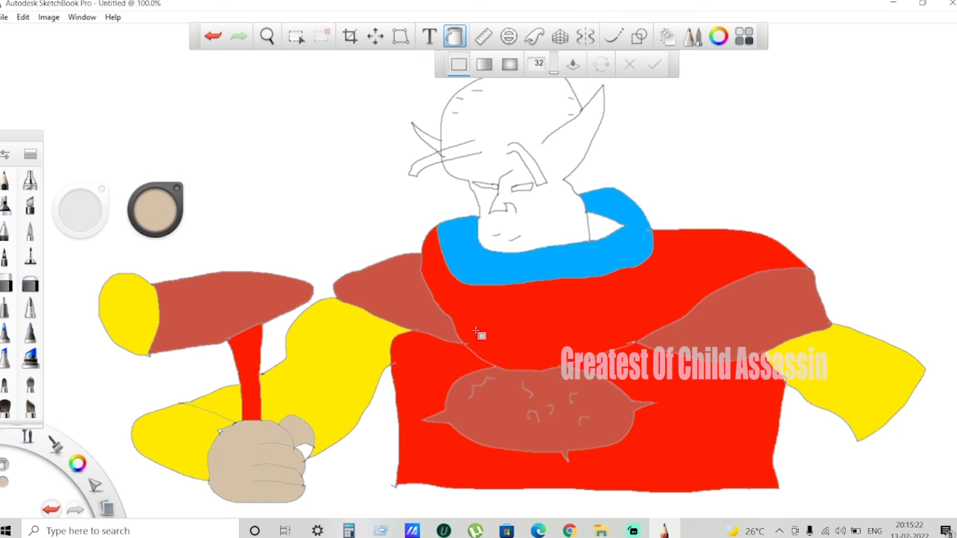
click(305, 452)
Flood fill the head, the neck gap inside the collar and the small ear shapes with the same beige, undoing the stray background fill.
click(504, 132)
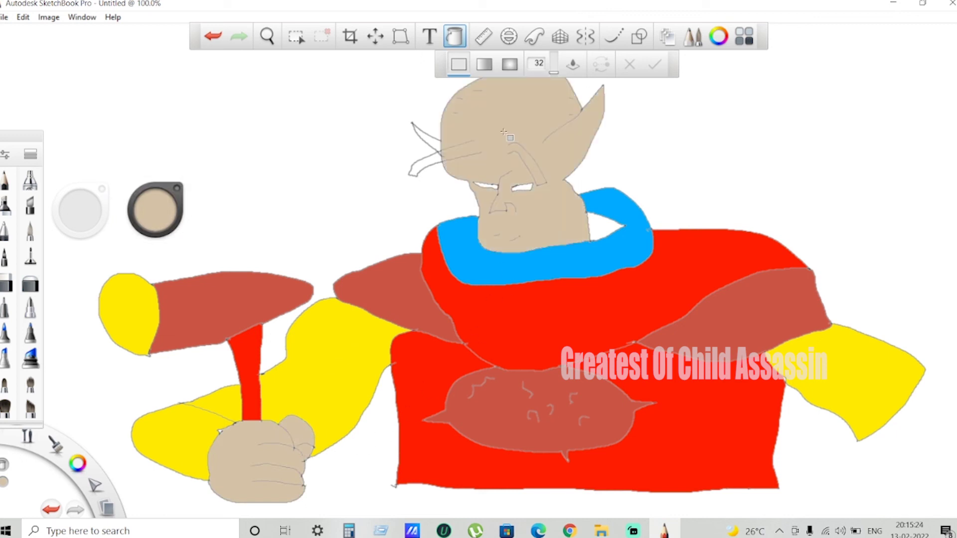
click(607, 227)
click(426, 129)
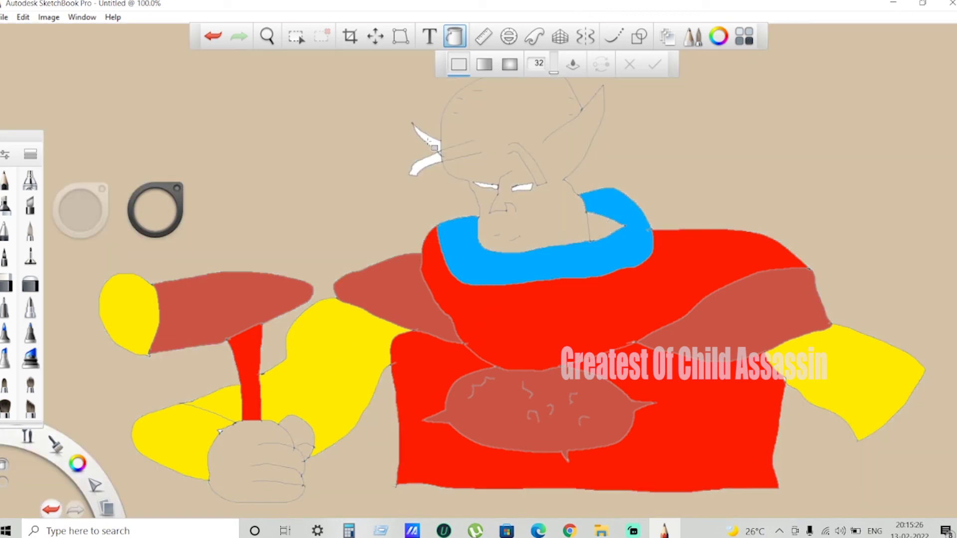
key(ctrl+z)
click(429, 141)
click(424, 167)
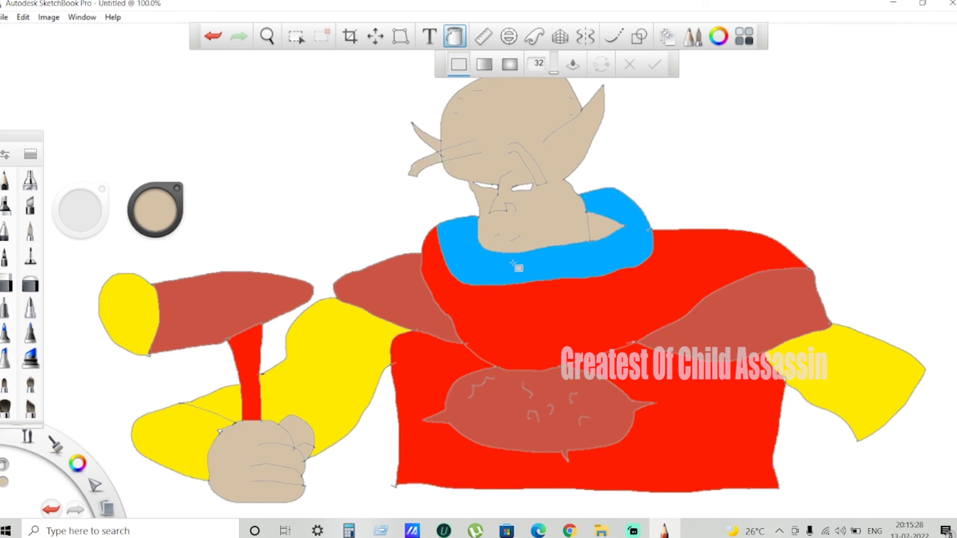
Change the colour to a pale muted green and flood fill the background around the character.
click(159, 224)
click(122, 210)
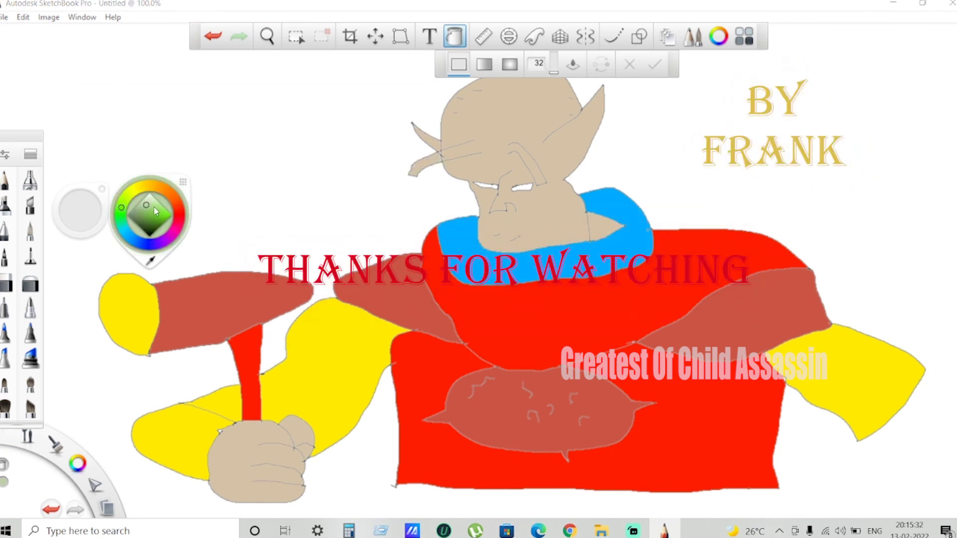
click(264, 157)
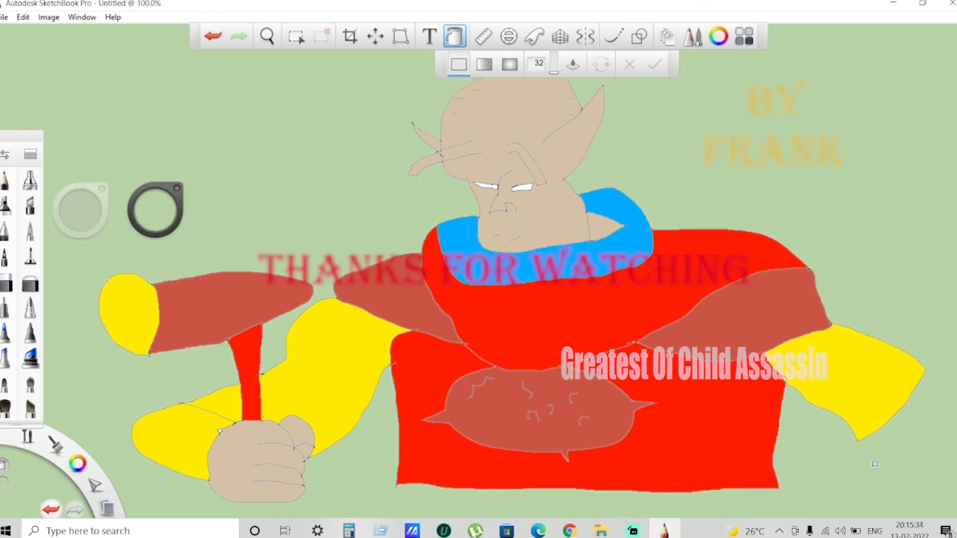